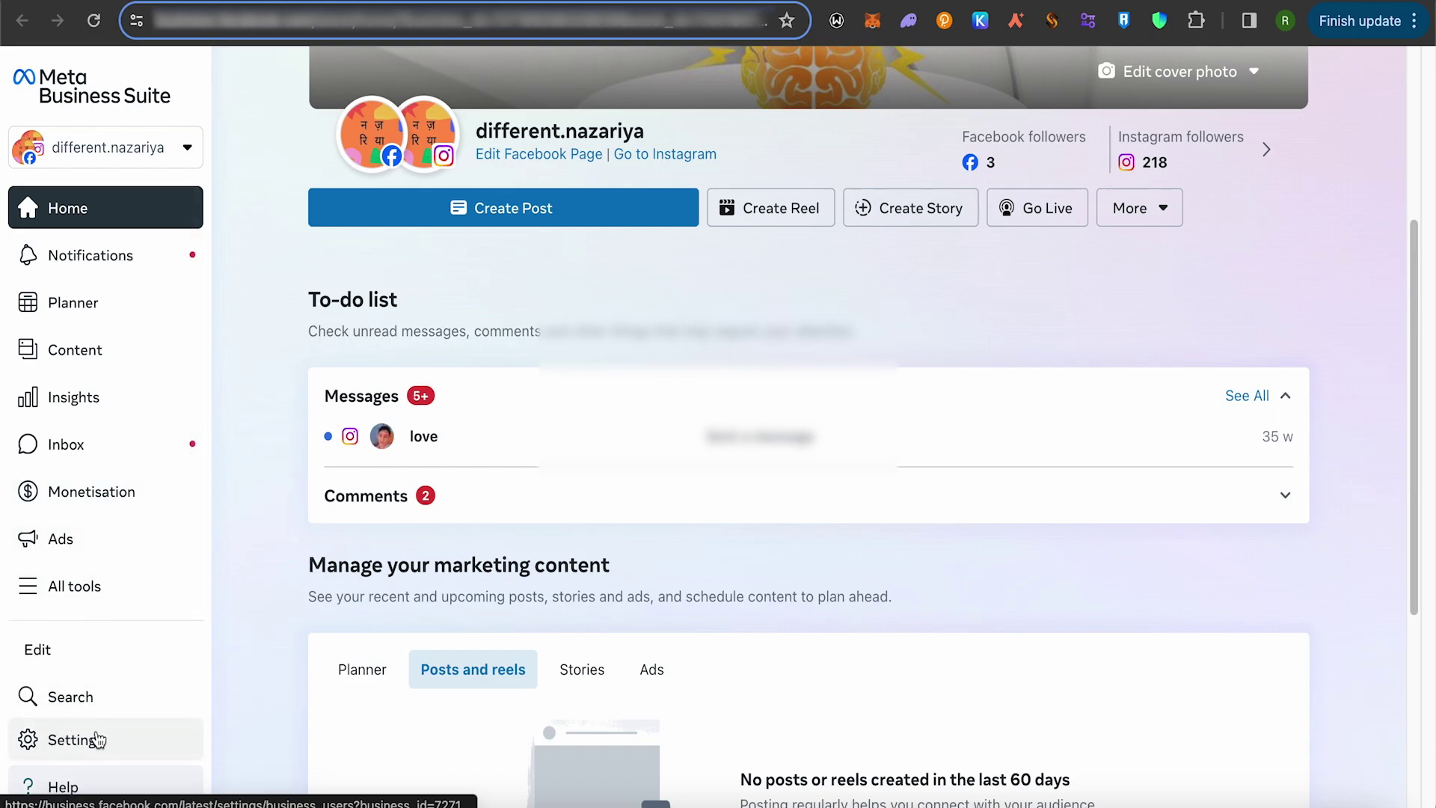
Open Business settings from the Settings sidebar to view the account's People list
left_click(62, 741)
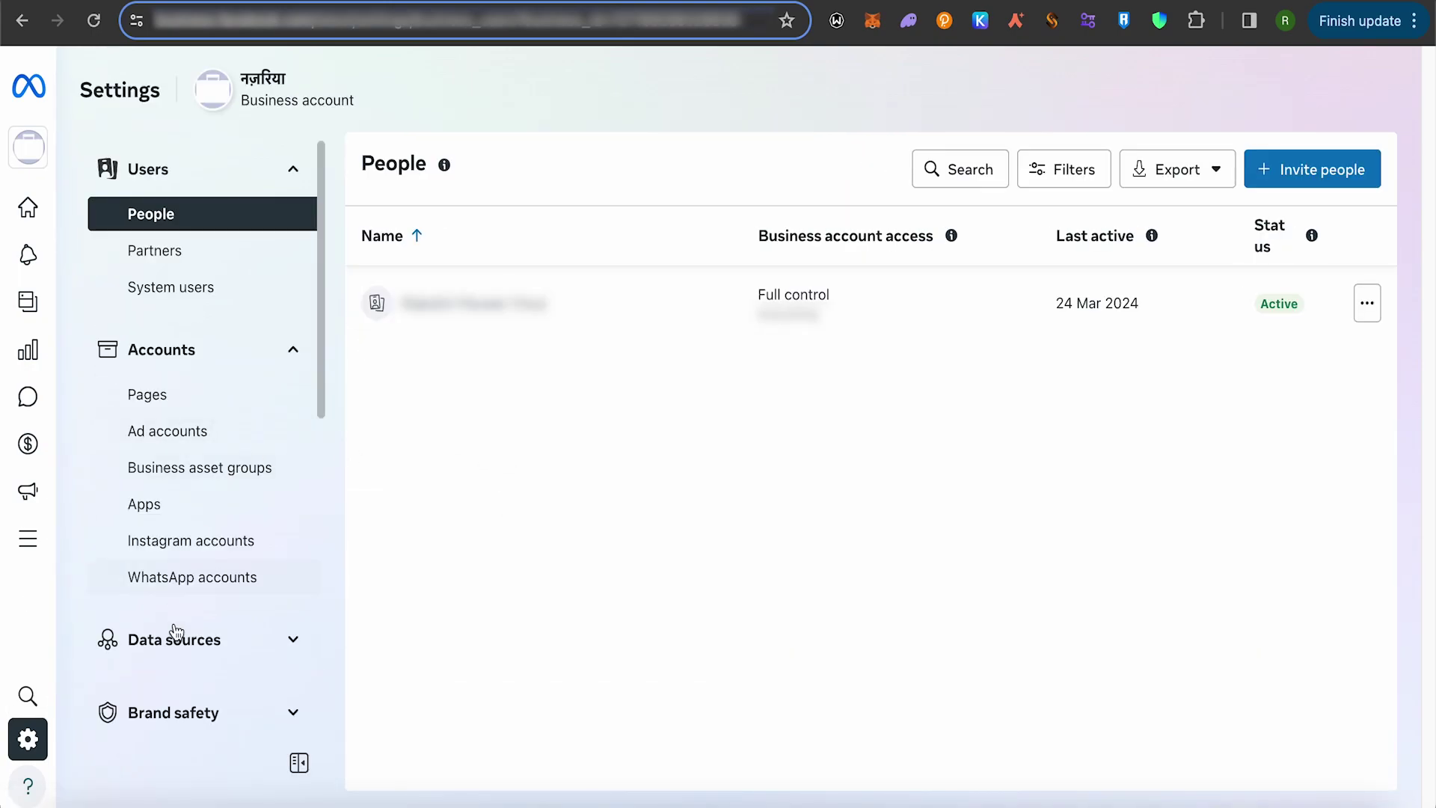
scroll(180, 572, "down", 3)
scroll(186, 584, "down", 3)
scroll(186, 584, "down", 1)
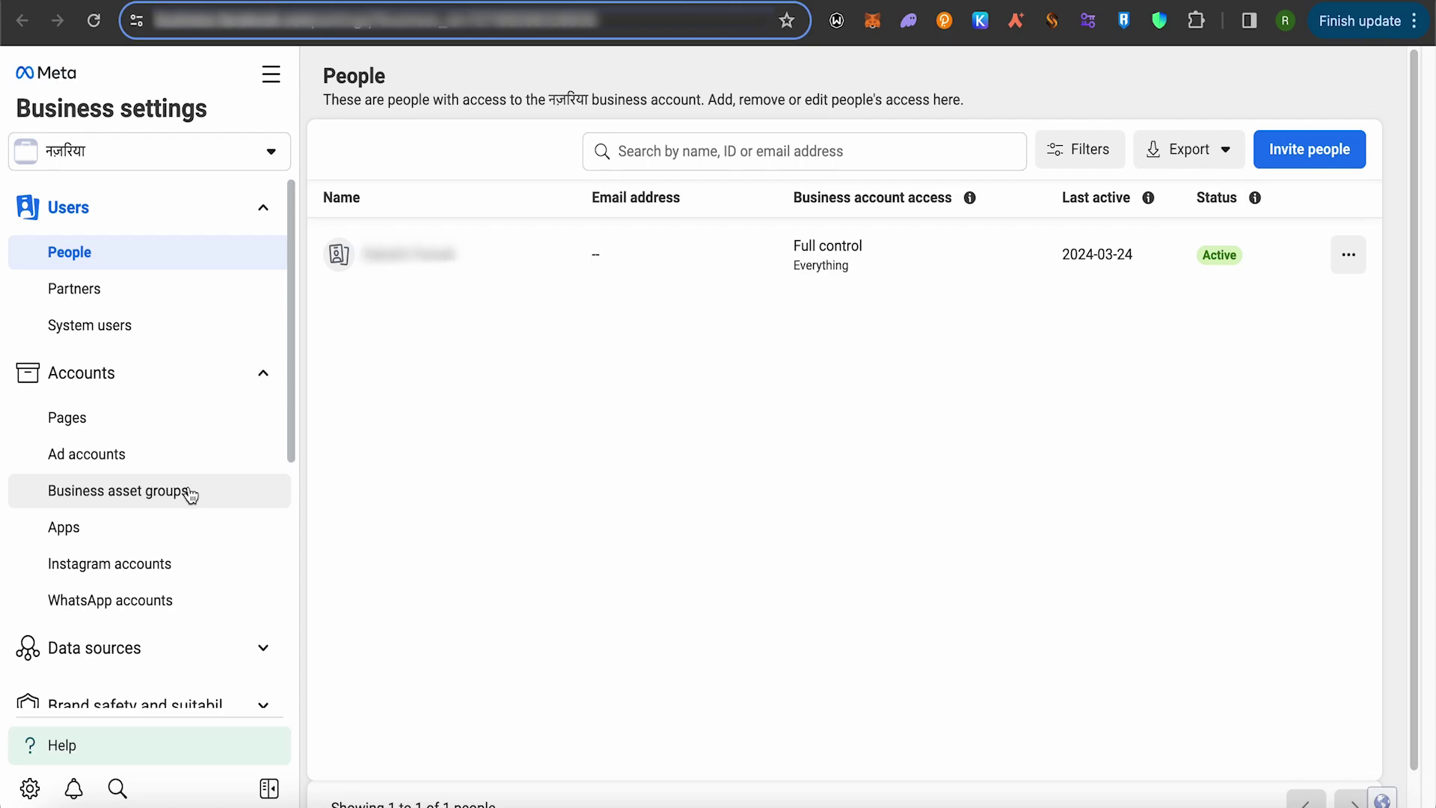
scroll(189, 486, "down", 5)
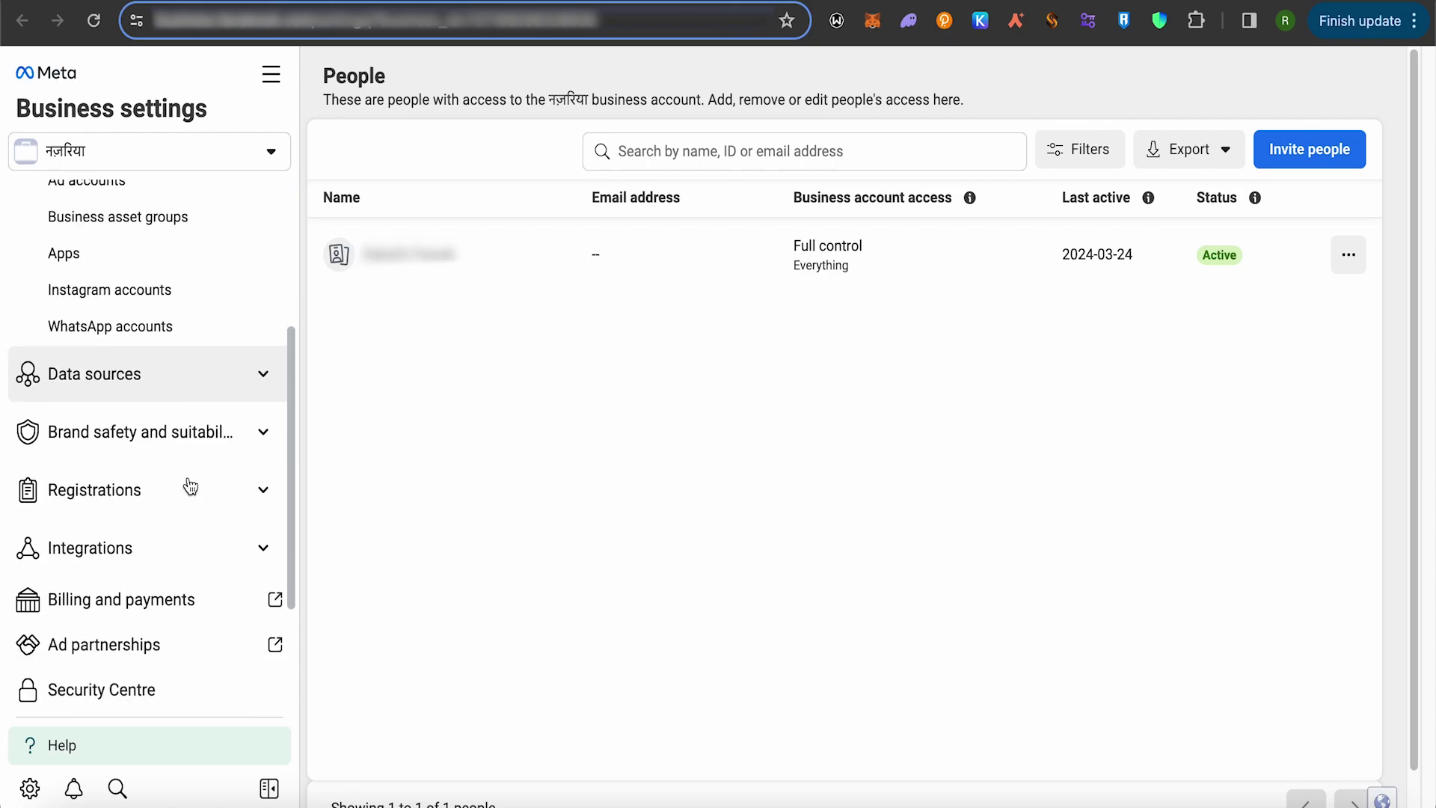
scroll(189, 487, "down", 3)
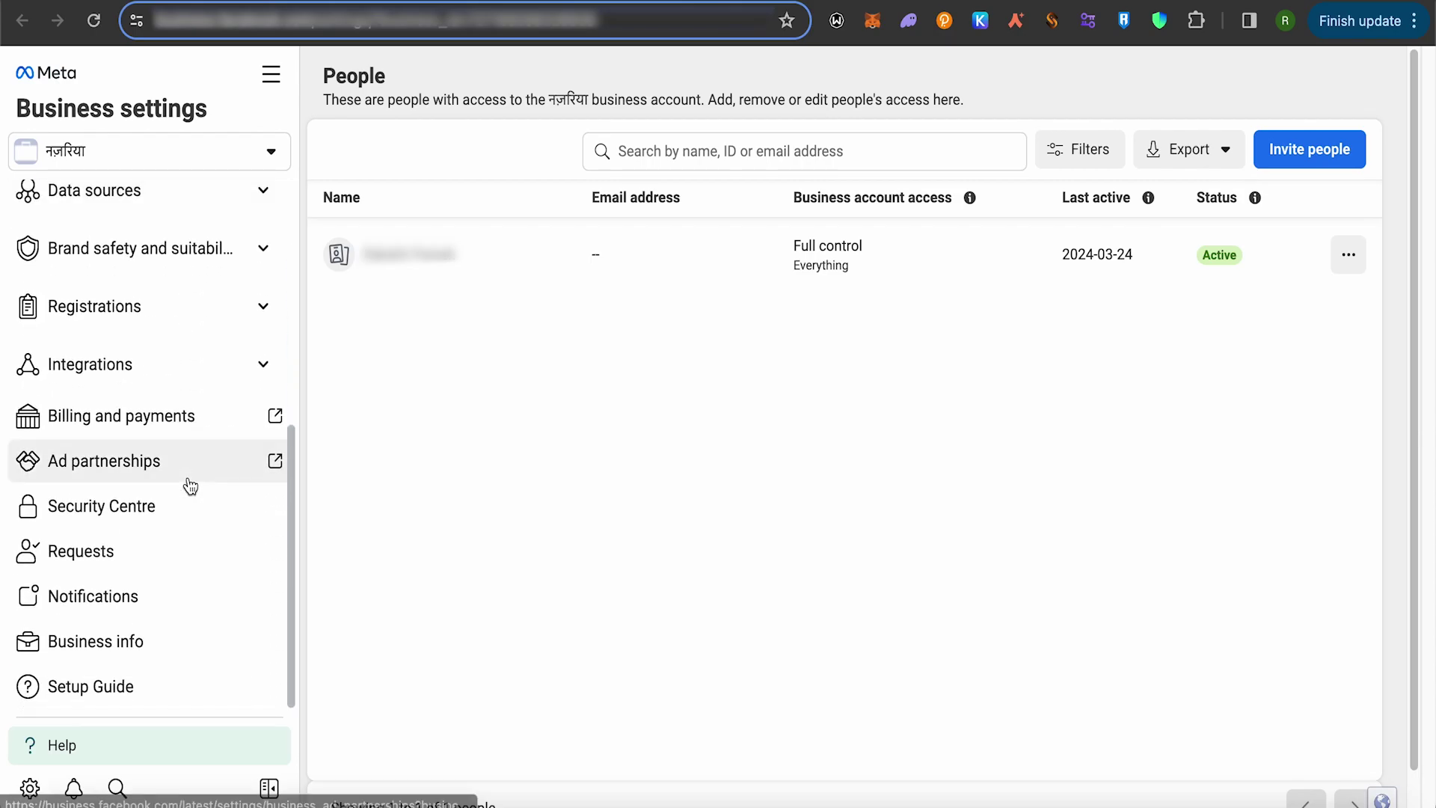
Open Business info to view the business name, Manager ID and verification status
left_click(102, 649)
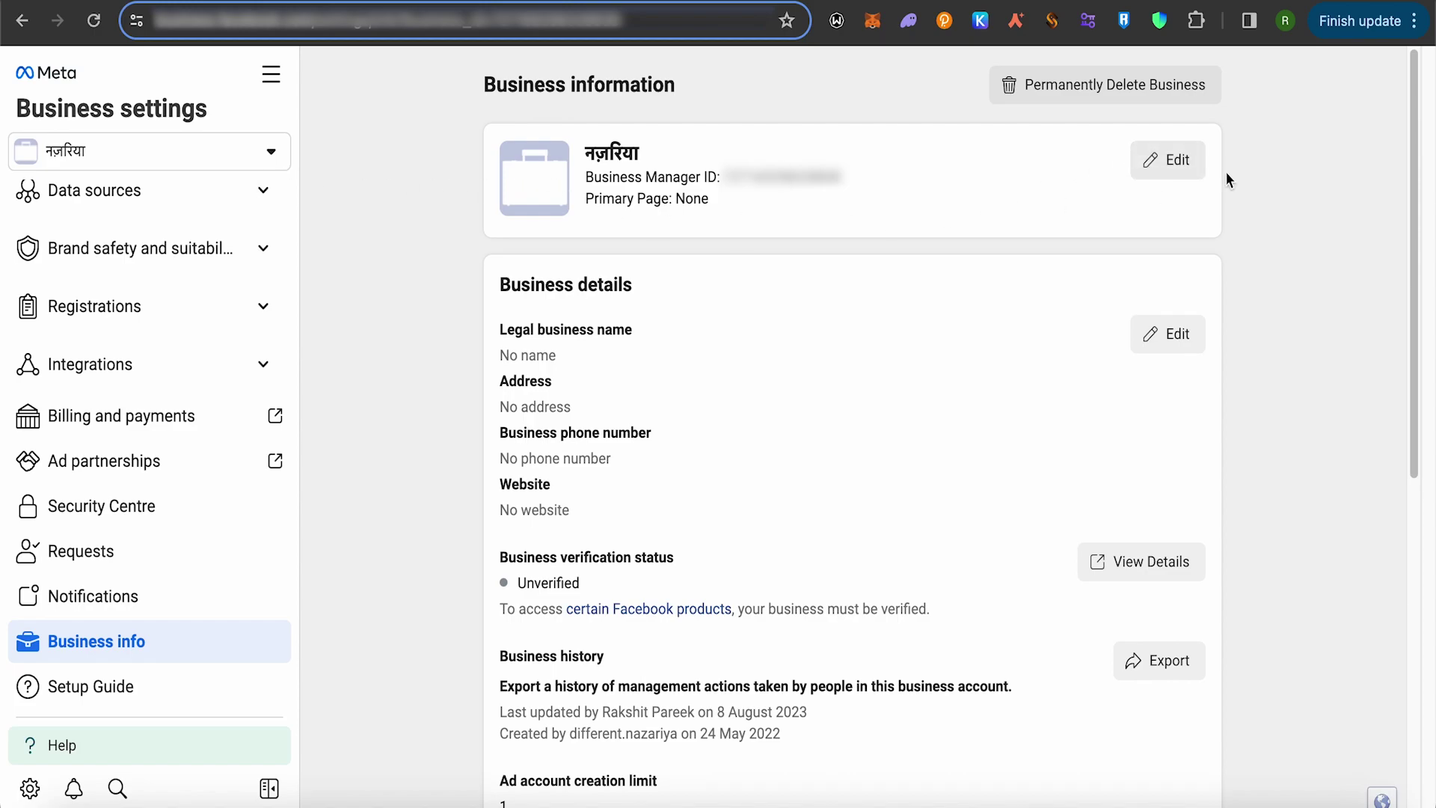
Edit the business name card to make the name and profile picture editable
left_click(1179, 173)
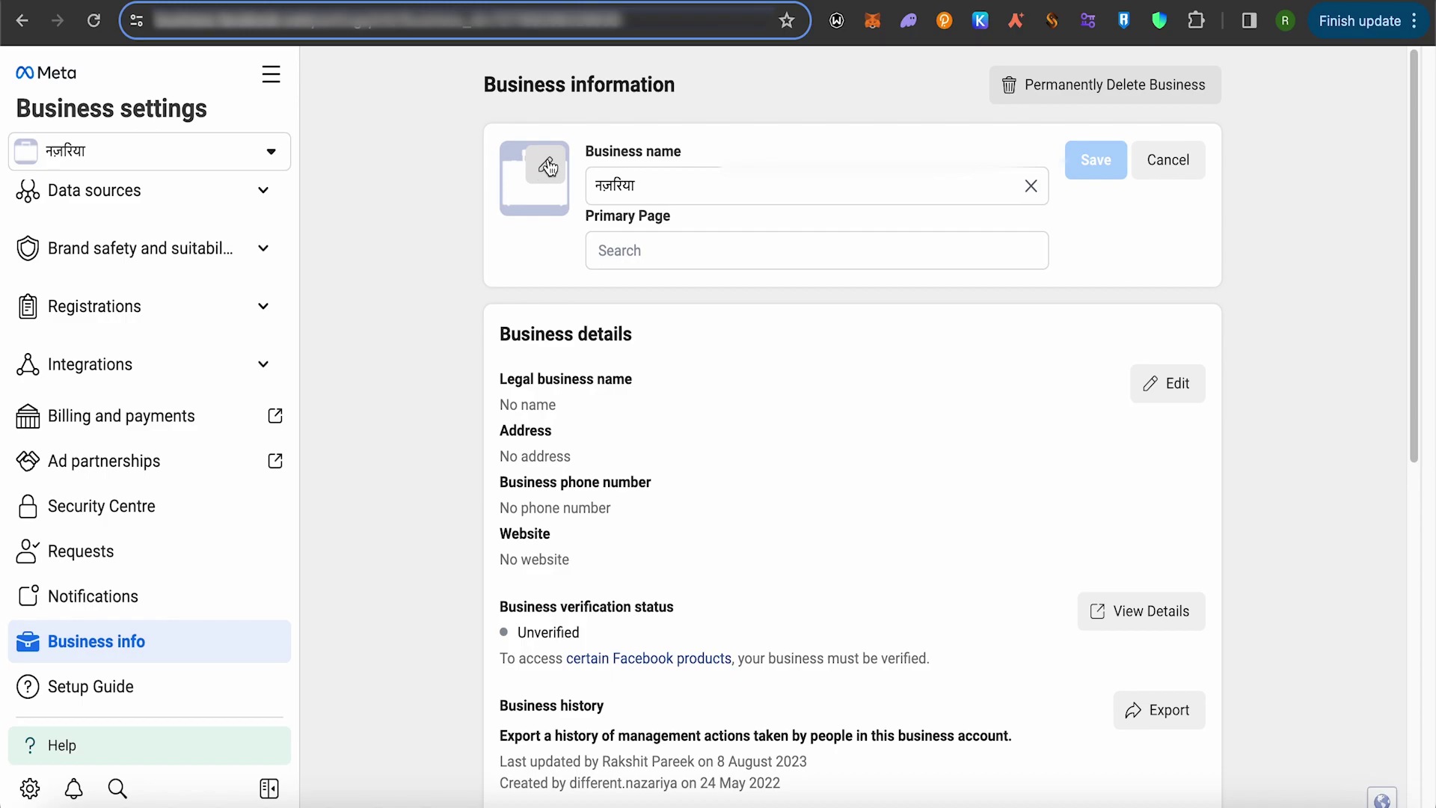